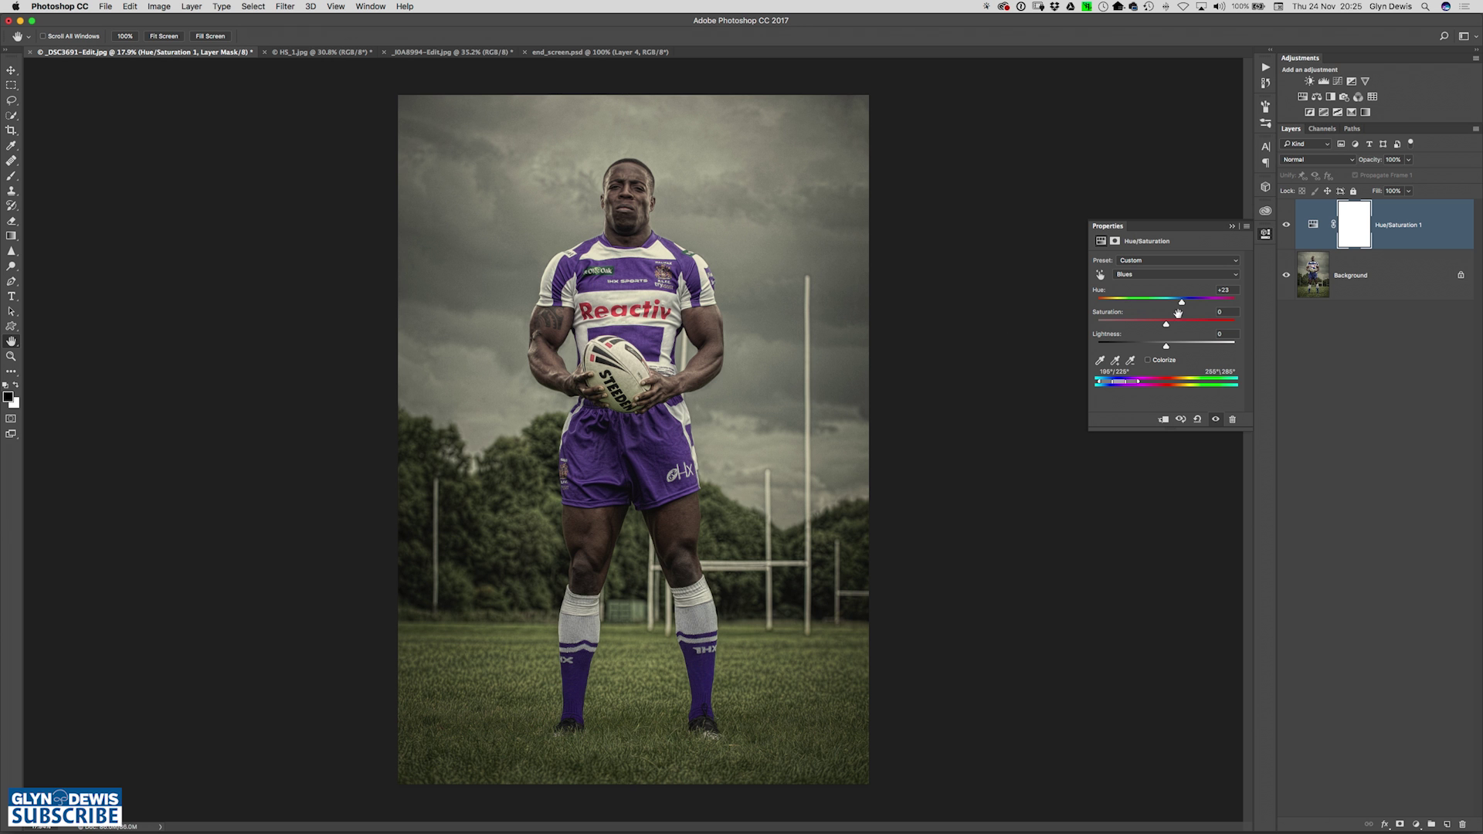
Shift the hue of the Blues range to recolour the rugby player's purple kit to olive yellow
mouse_move(1181, 303)
mouse_down()
mouse_move(1123, 303)
mouse_move(1182, 304)
mouse_up()
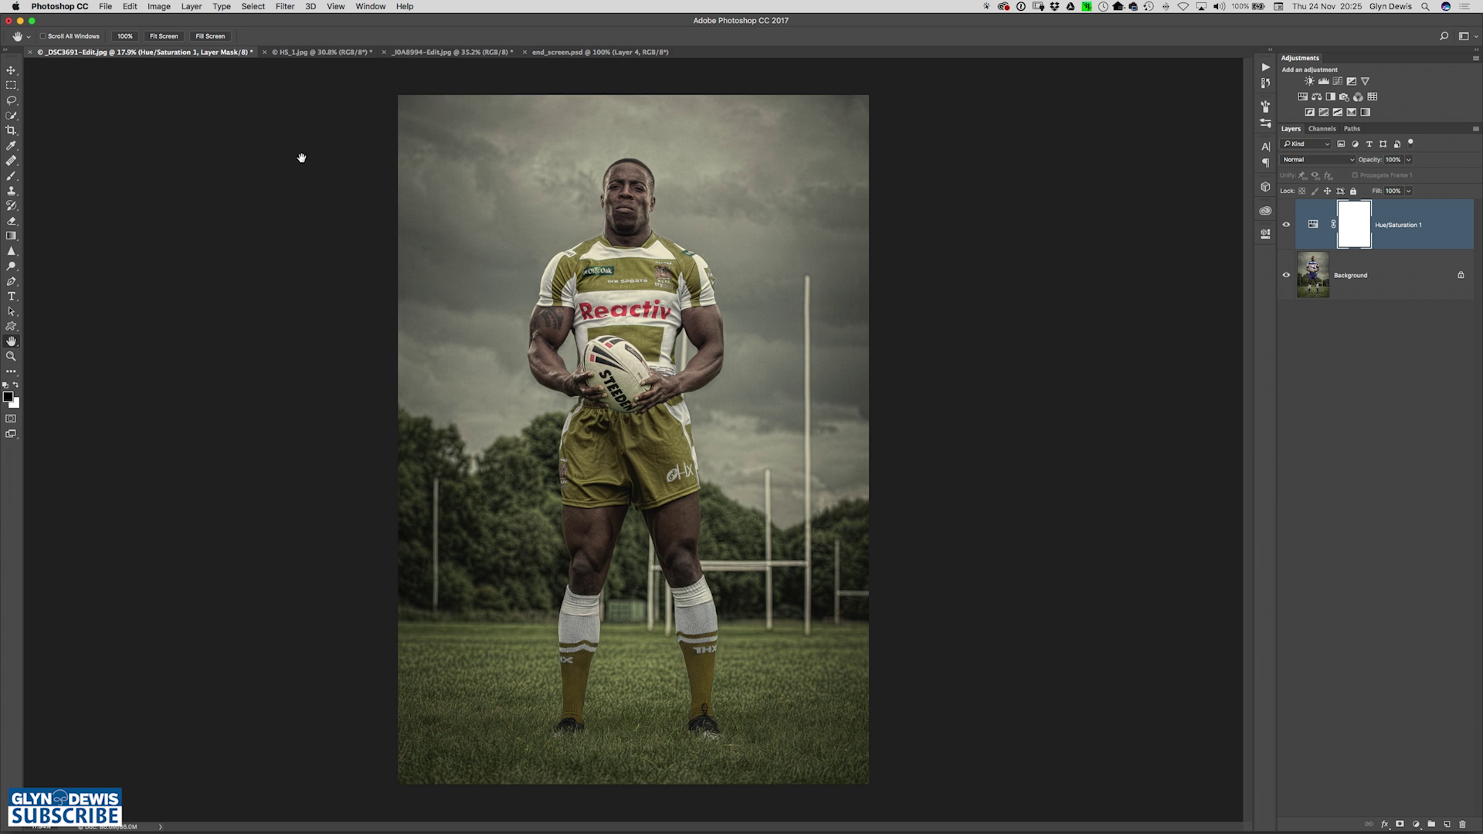
Switch to the HS_1.jpg car image and add a Hue/Saturation adjustment layer
click(324, 52)
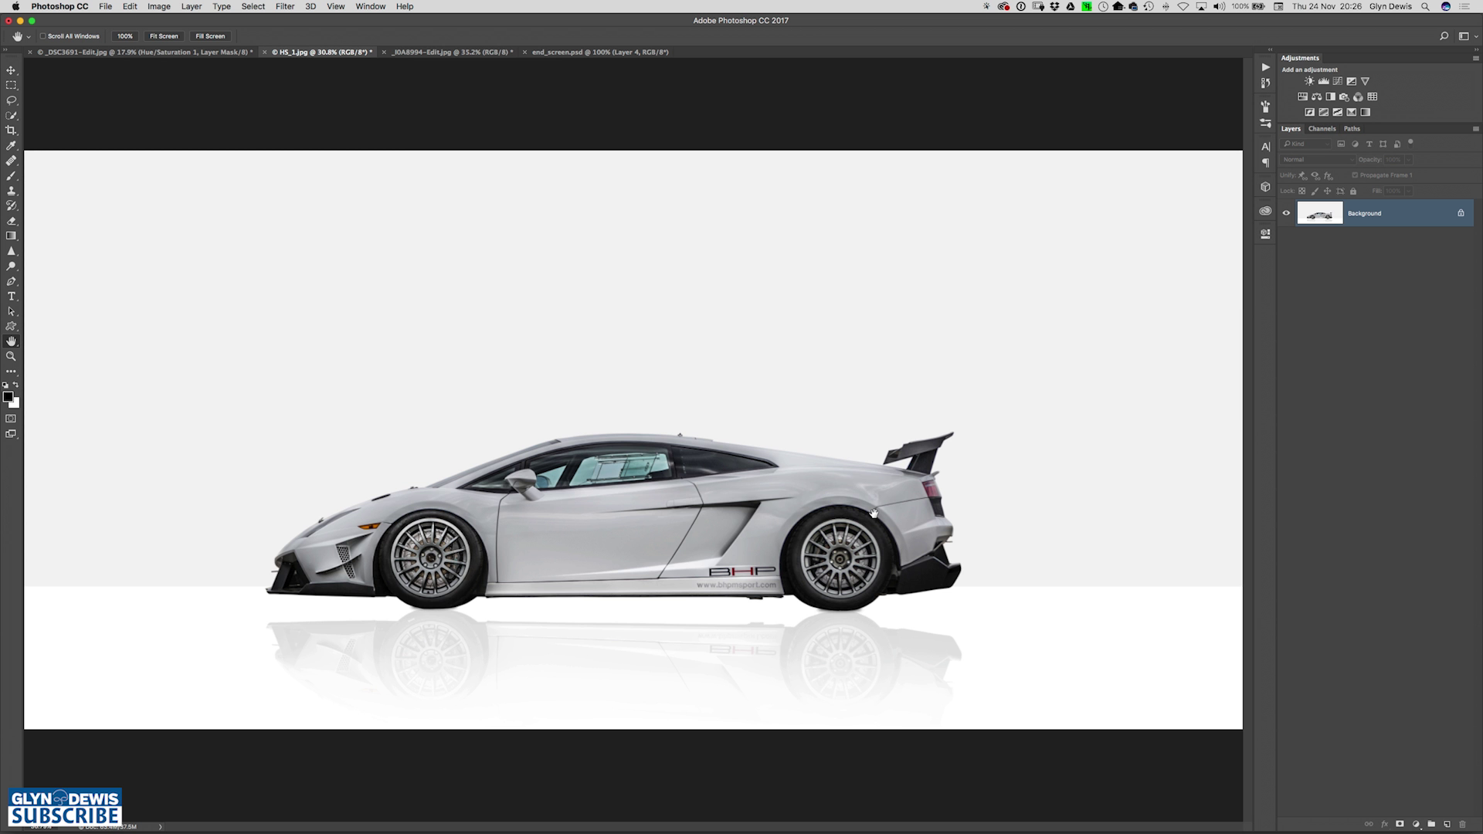
drag(618, 482, 687, 506)
drag(622, 396, 627, 326)
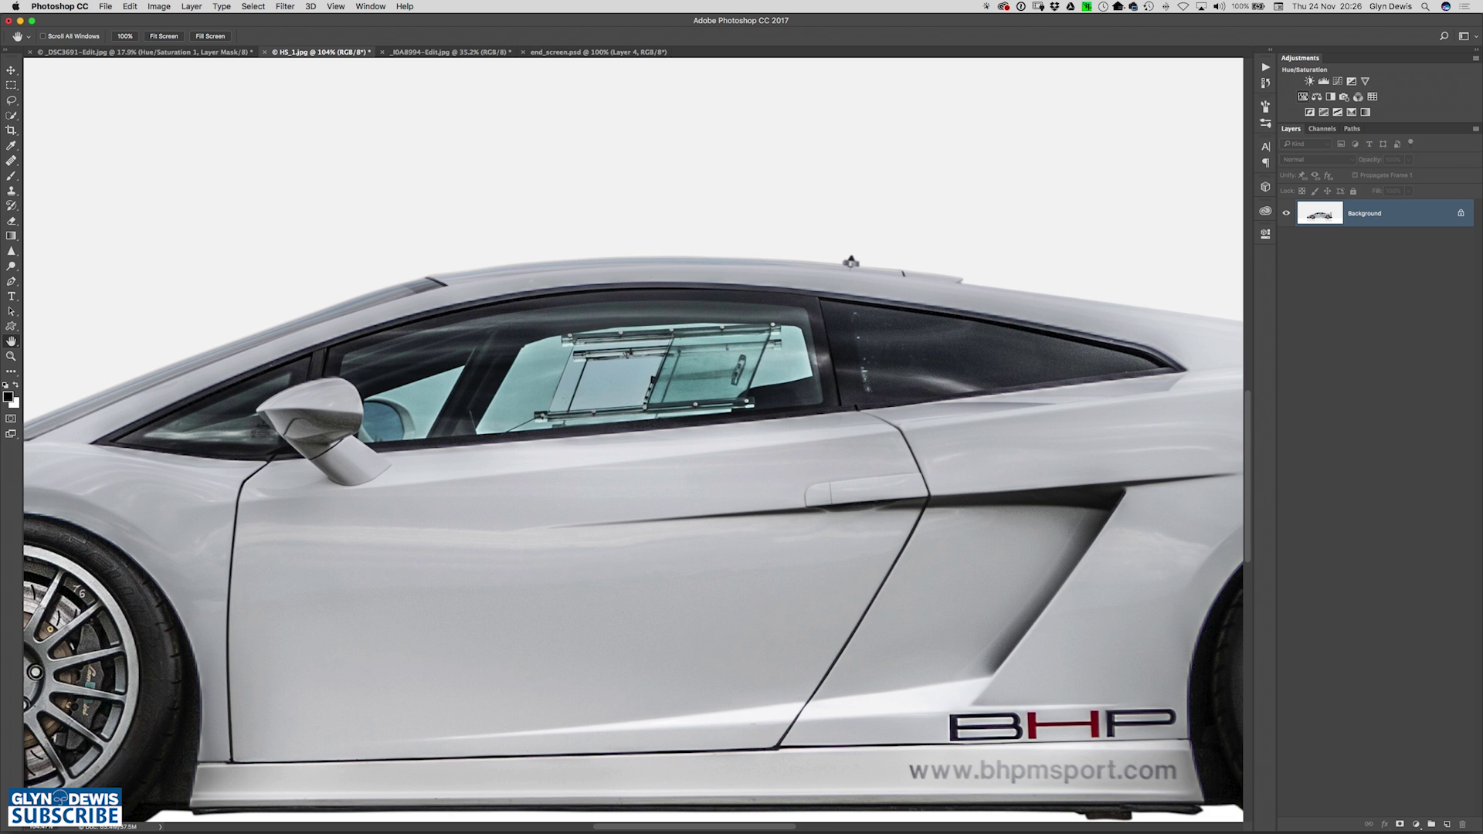
click(1302, 97)
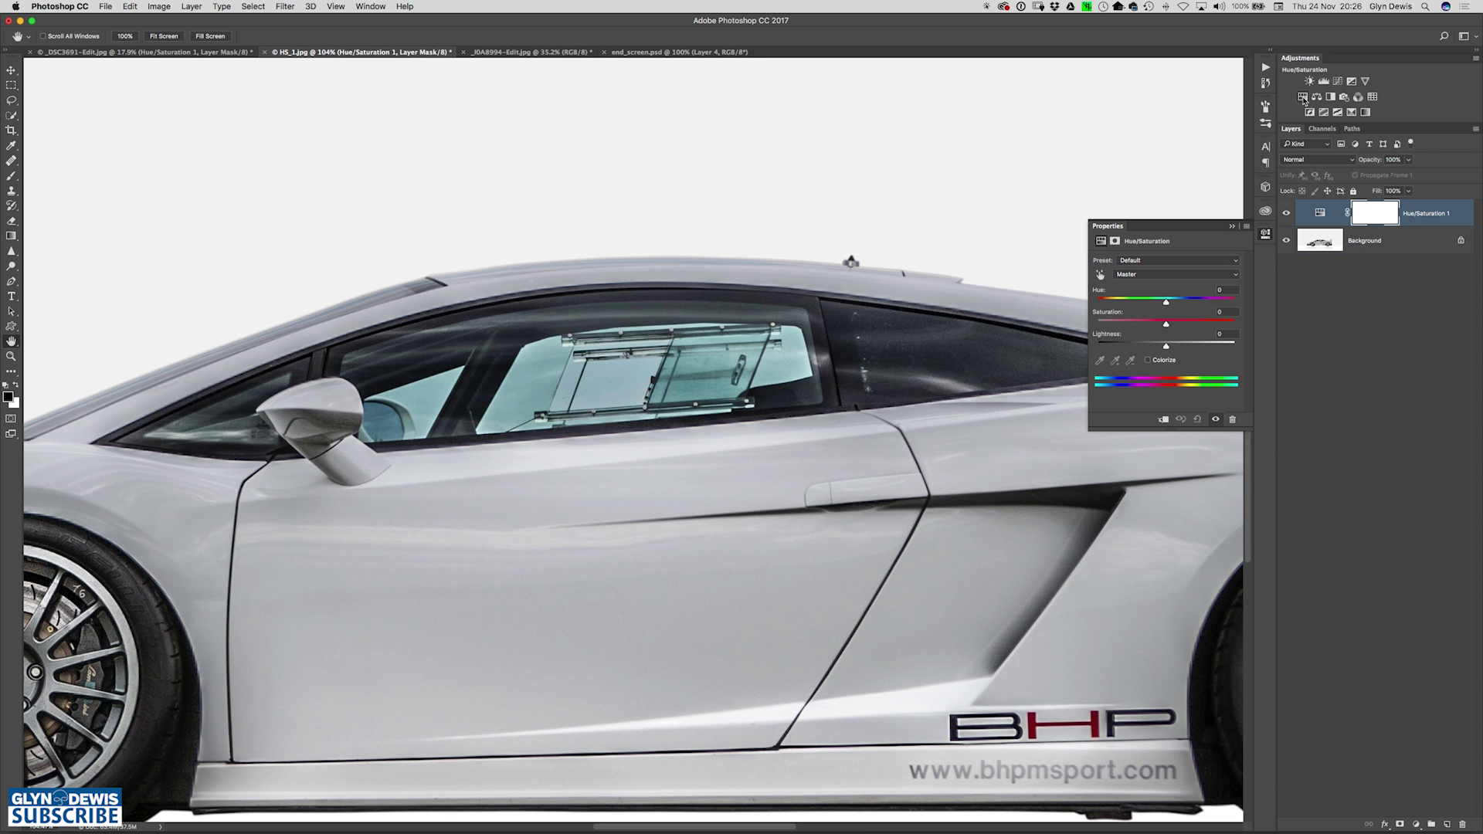
Test a hue shift of +124 on the car's Blues range and reset the hue to 0
click(1139, 276)
drag(1166, 302, 1219, 304)
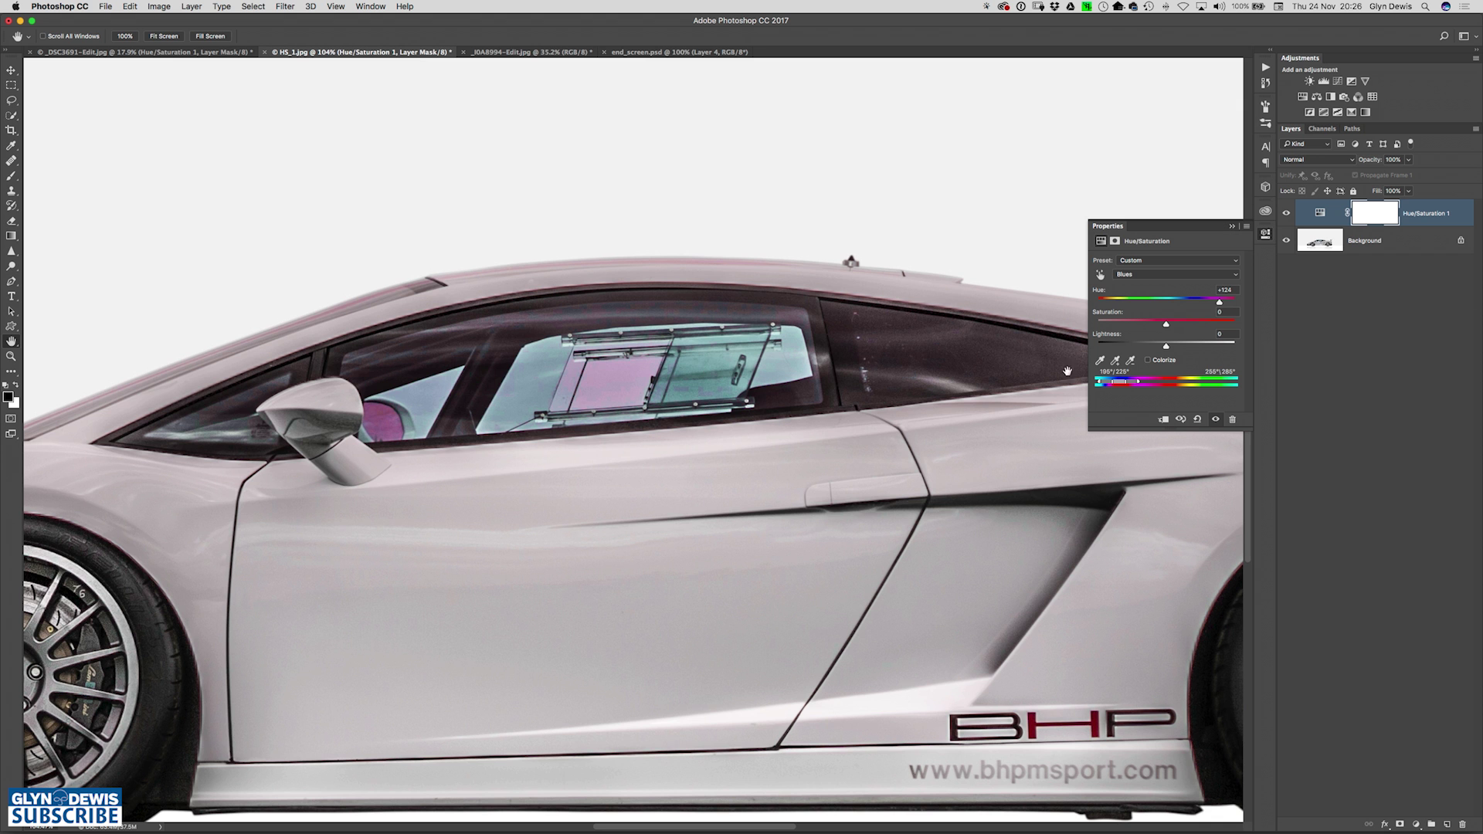
click(1227, 290)
text(0)
Narrow the affected colour range to the magentas and add the side window's tint to it by sampling the glass
drag(1100, 383, 1141, 384)
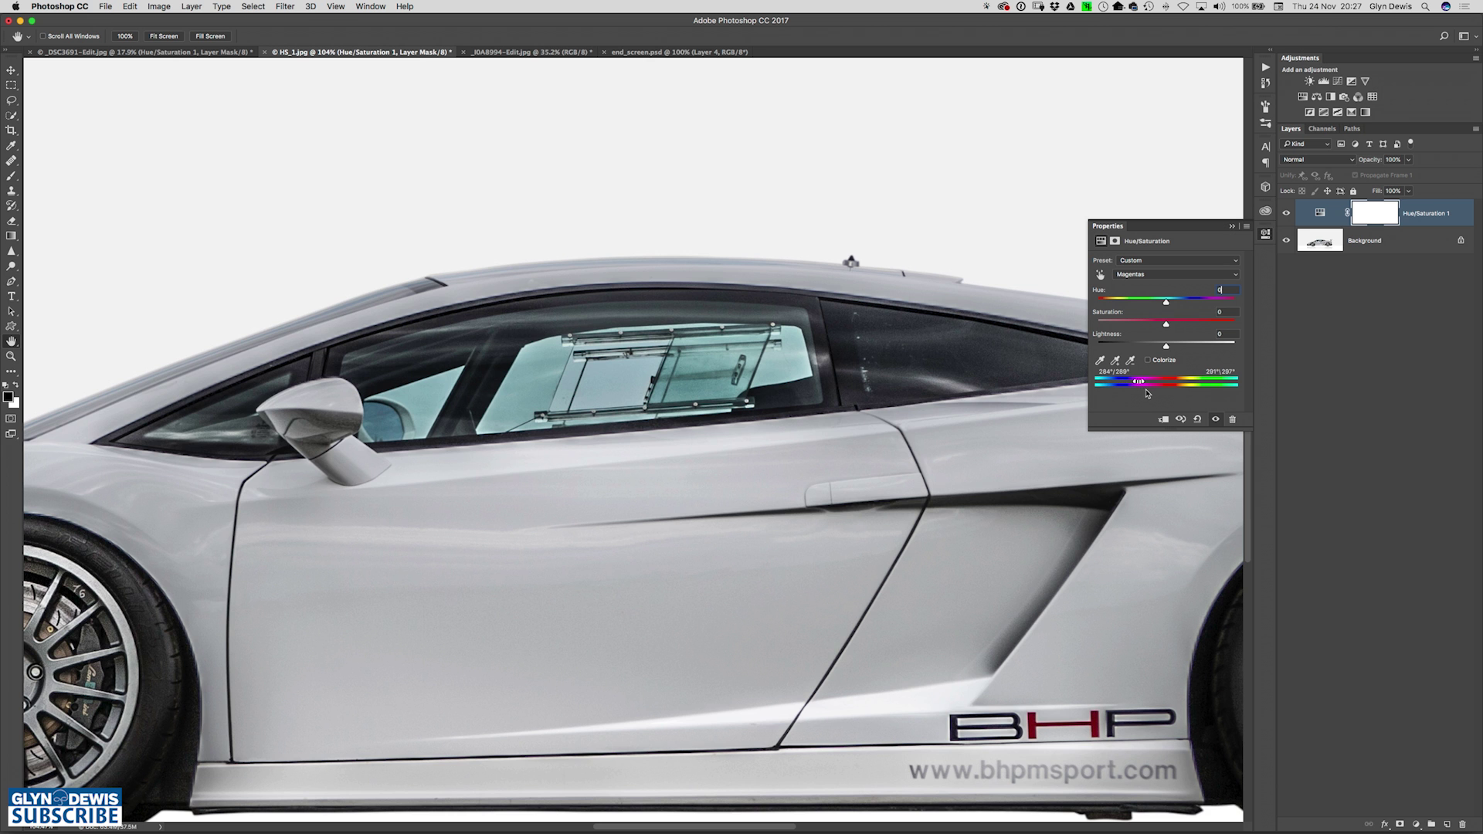
click(1115, 362)
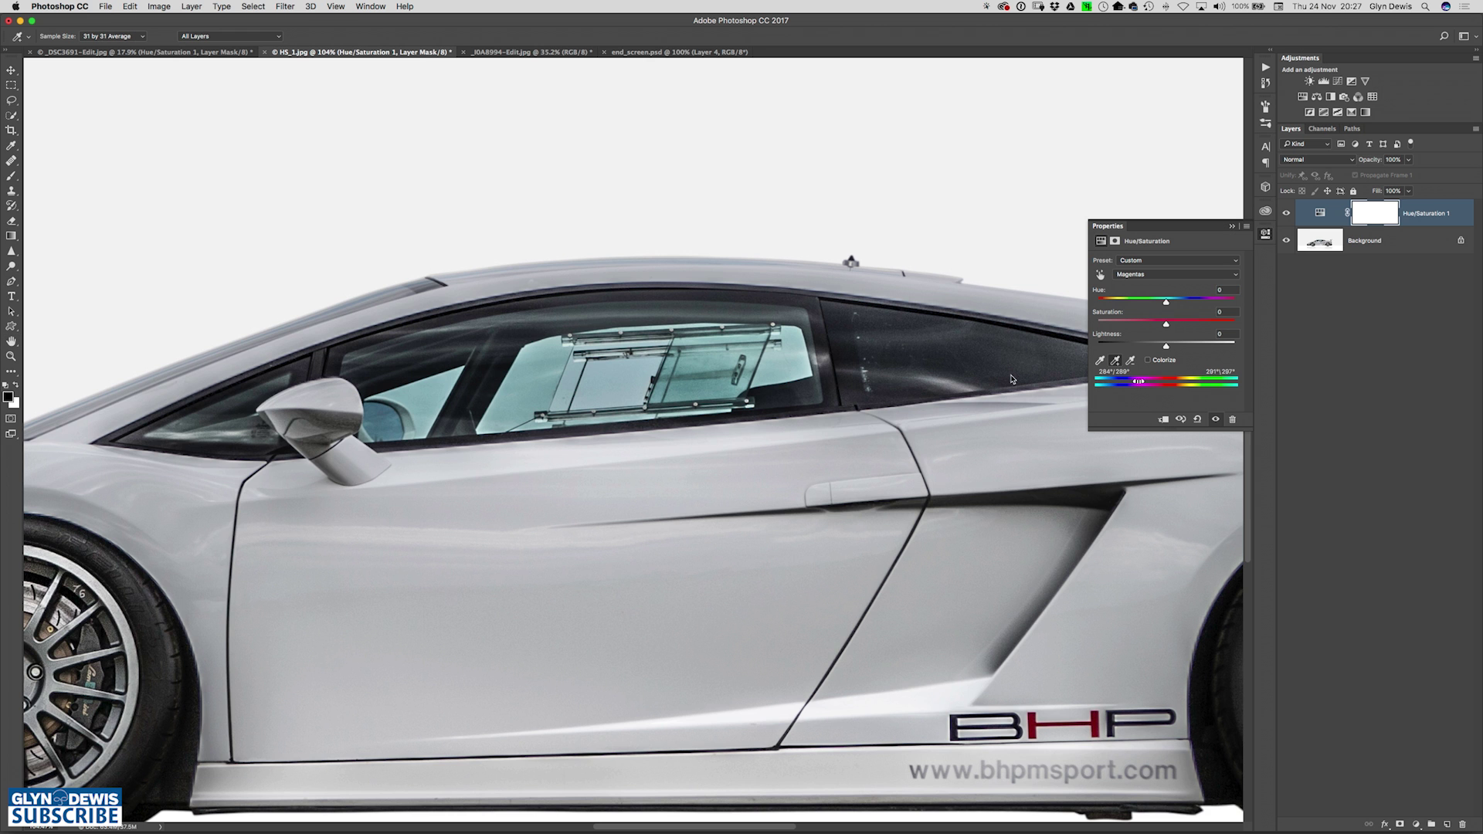
click(789, 364)
Set the sampled range's saturation to -100 and widen the range's falloff to neutralise the remaining cyan in the car window
drag(1166, 304, 1225, 301)
click(1167, 299)
drag(1166, 328, 1092, 329)
scroll(745, 362, up, 3)
scroll(778, 378, up, 1)
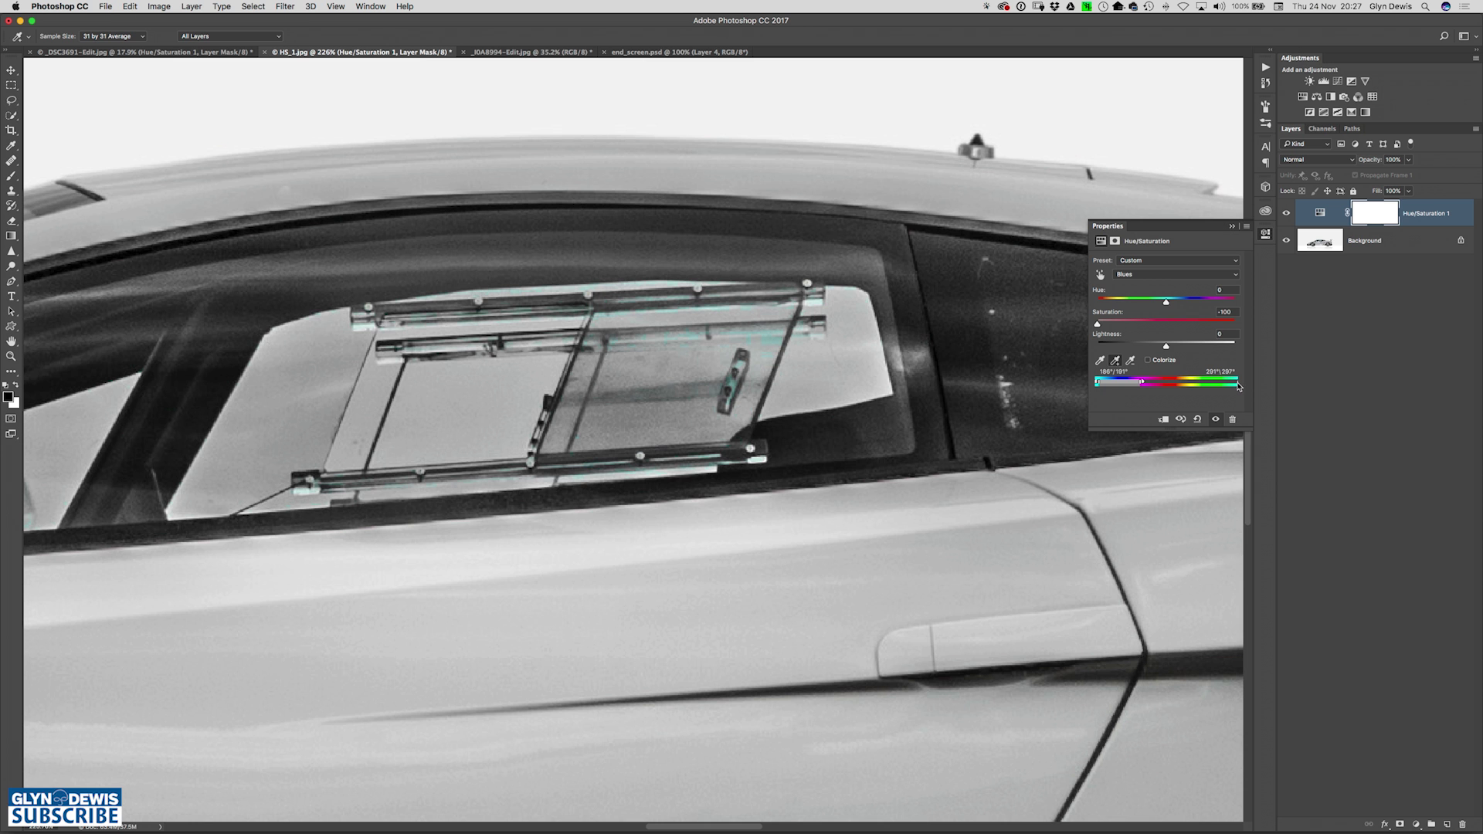
drag(1236, 386, 1234, 384)
Switch to the portrait of the man in the military cap and add a Hue/Saturation adjustment layer
click(520, 53)
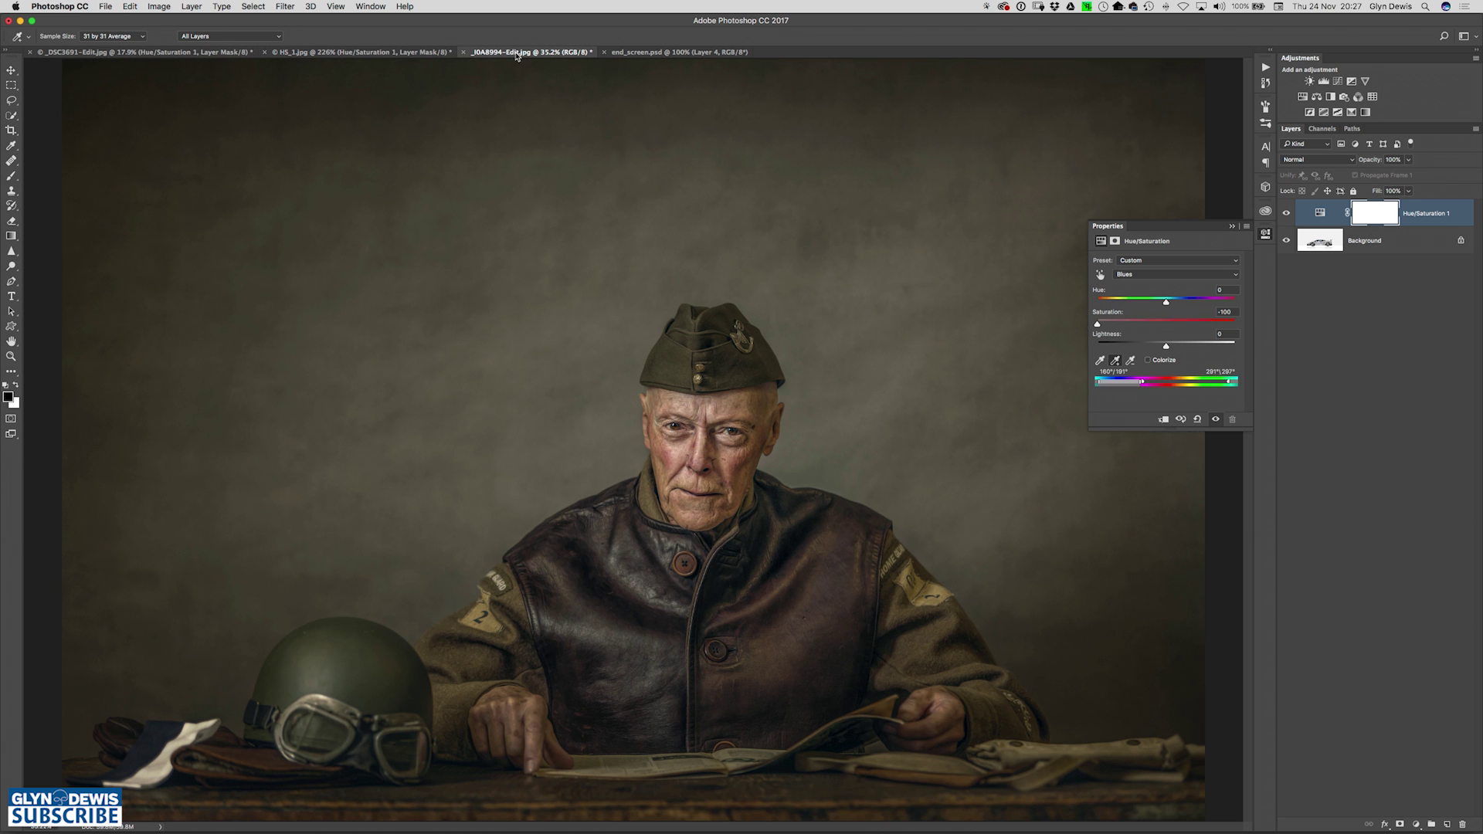
click(1267, 235)
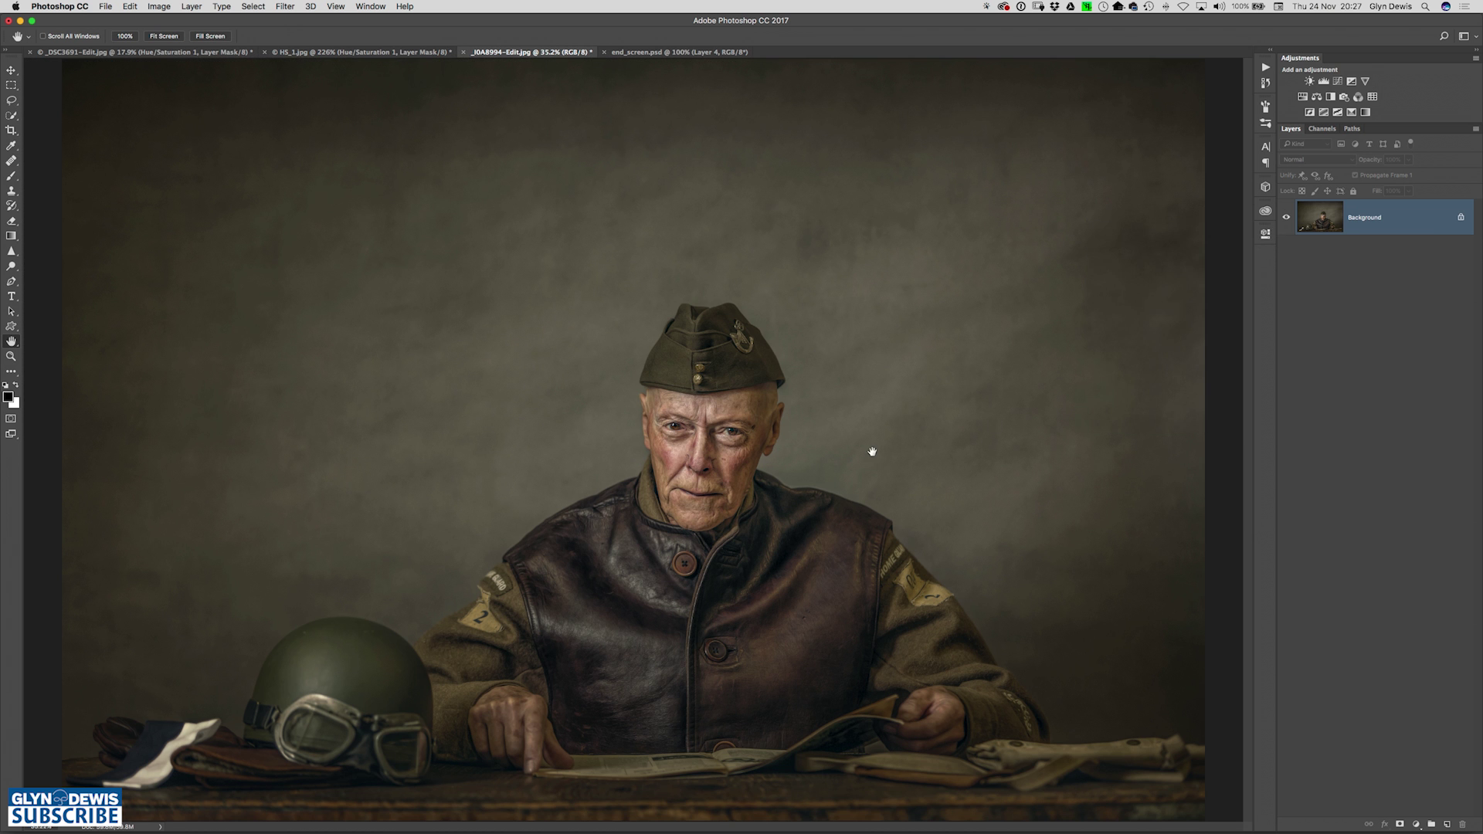
drag(726, 464, 639, 430)
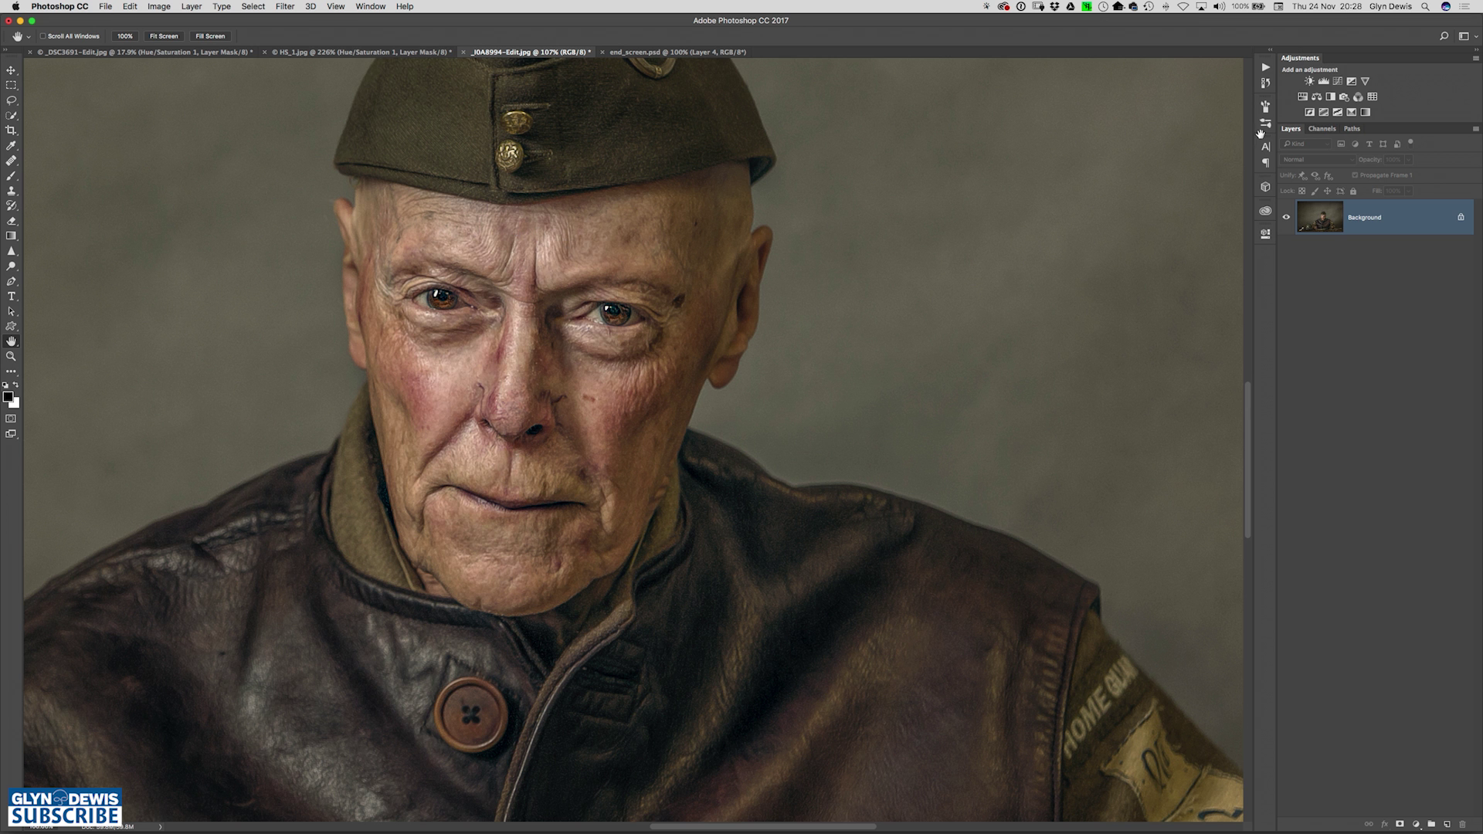
click(1301, 97)
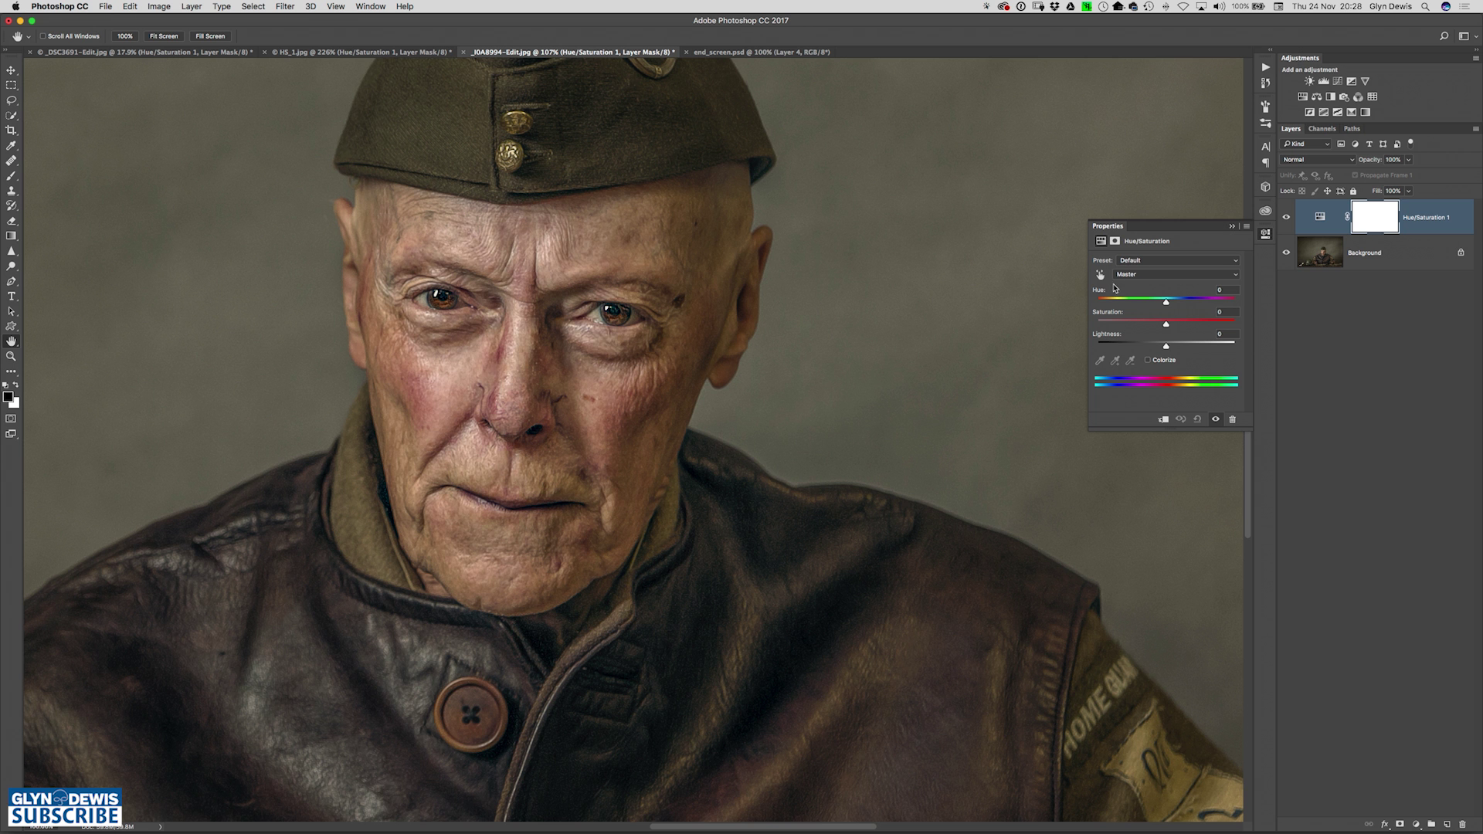
Target the Reds at +100 saturation and shift their colour range until it isolates the red patches on the face
click(1163, 278)
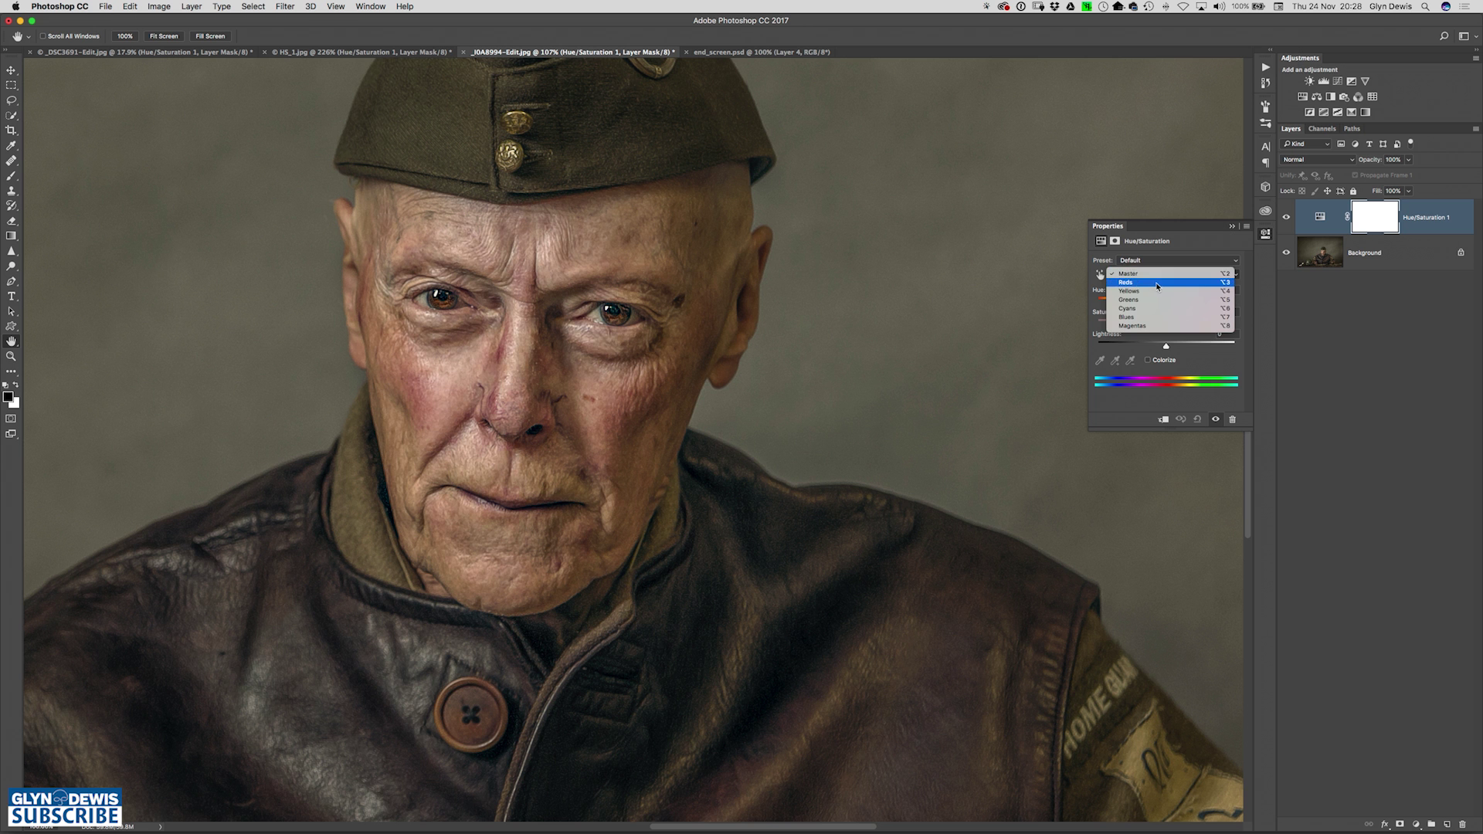
click(1157, 283)
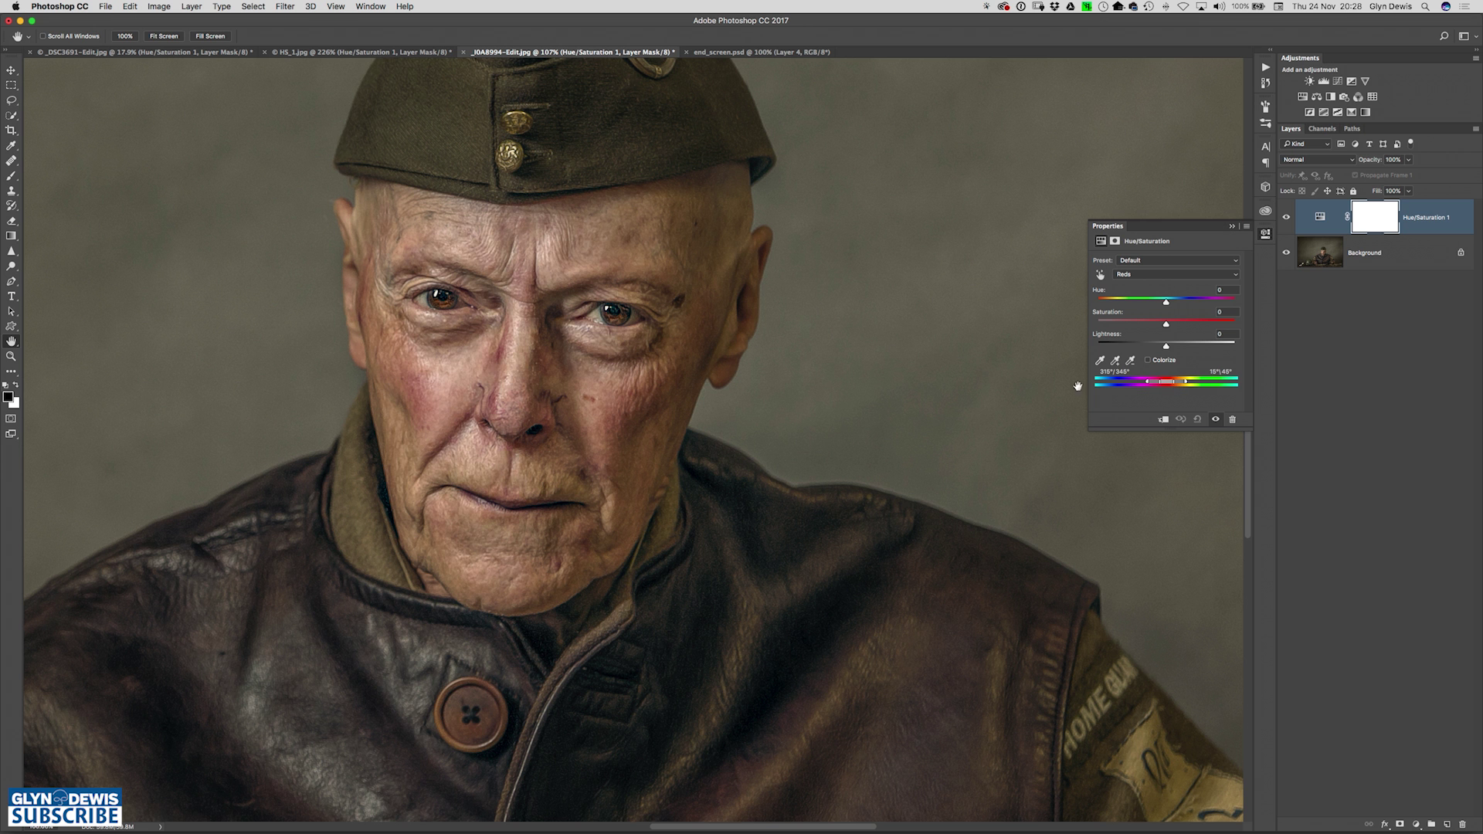
drag(1166, 327, 1249, 327)
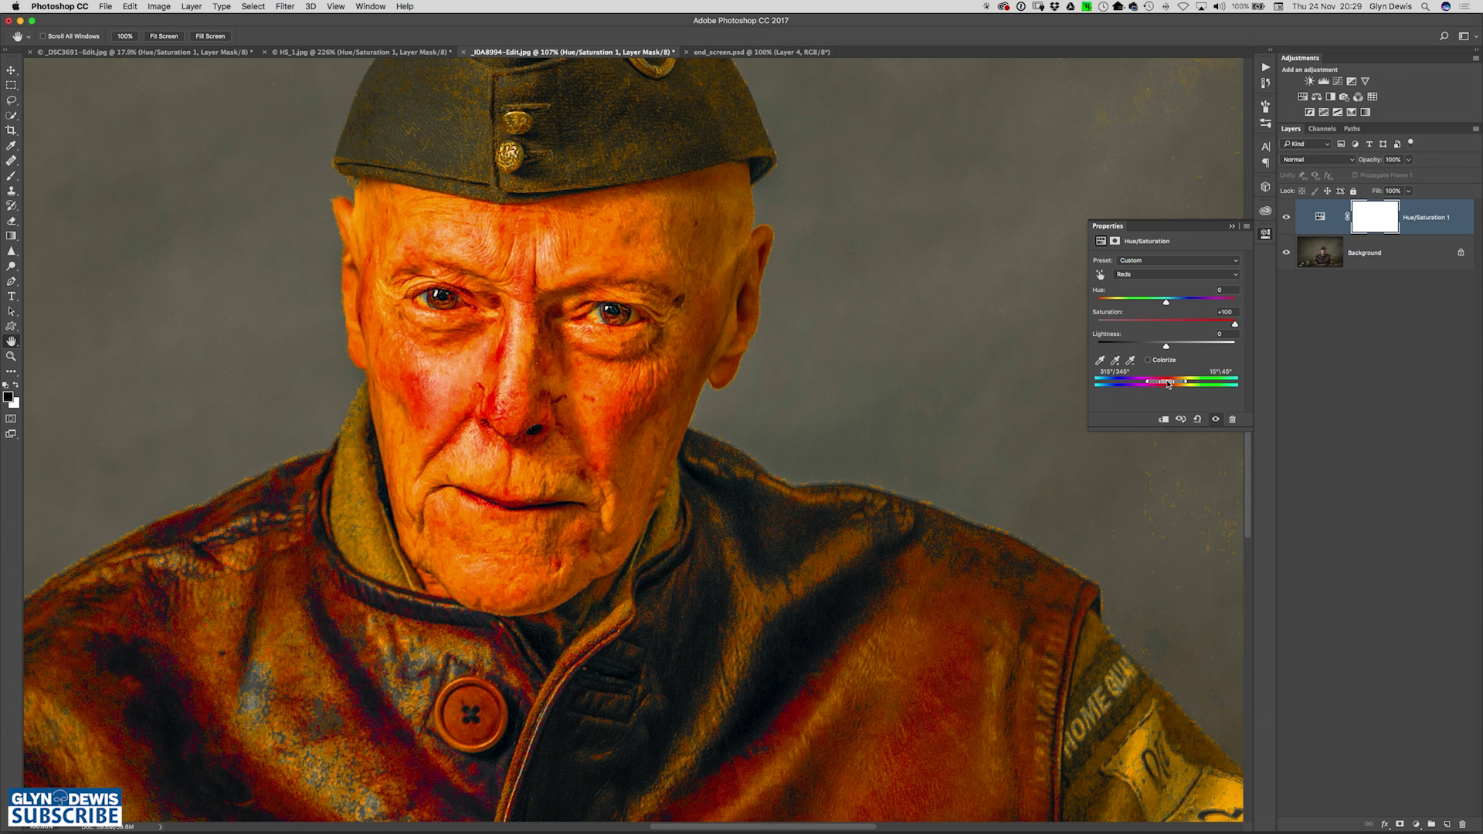
drag(1167, 384, 1162, 384)
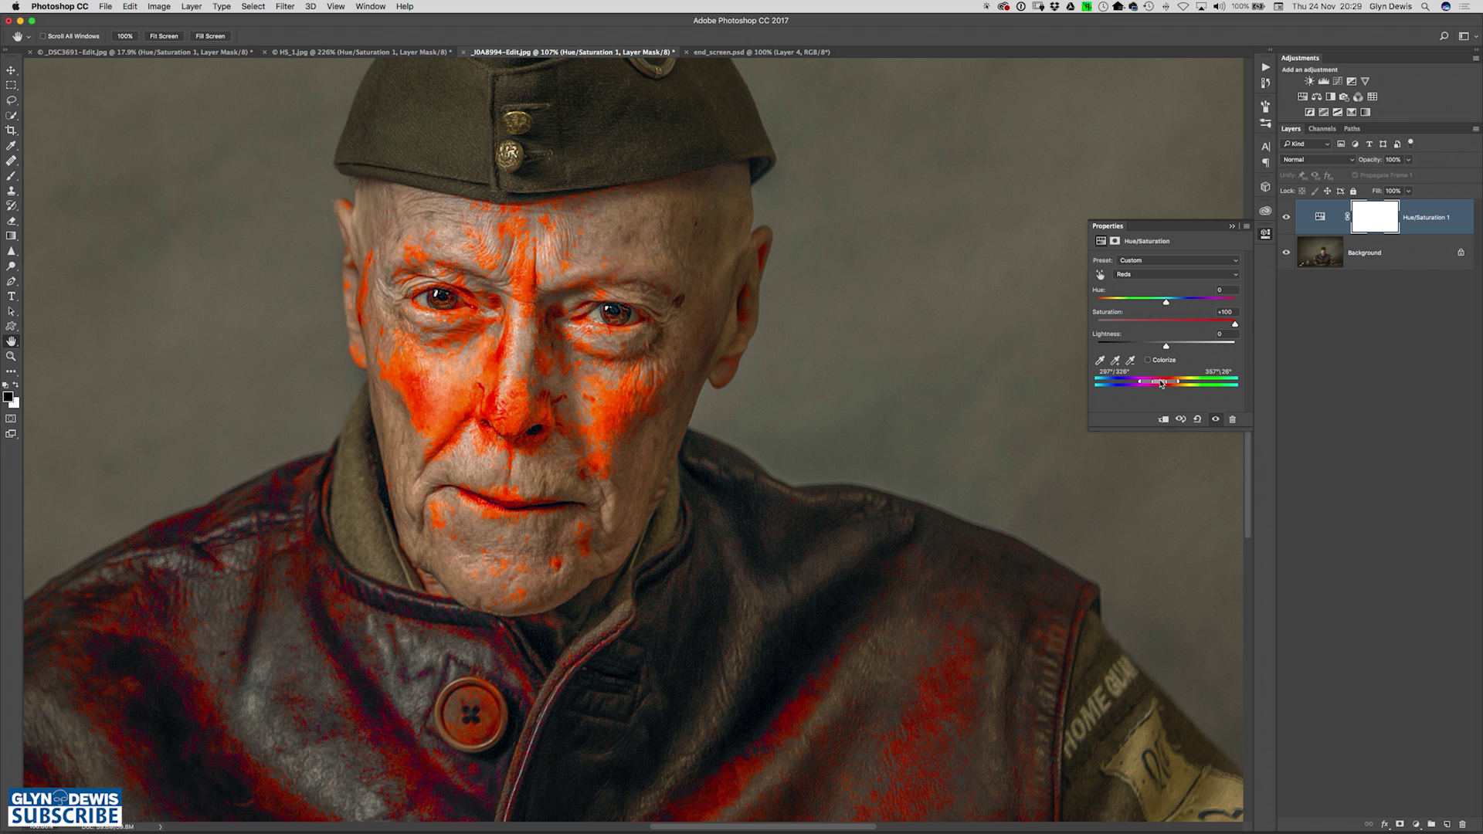
mouse_move(1161, 384)
mouse_down()
mouse_move(1144, 384)
mouse_move(1160, 384)
mouse_up()
Reset the Reds saturation to 0 and set their hue to +42 to even out the red skin
click(1228, 312)
text(0)
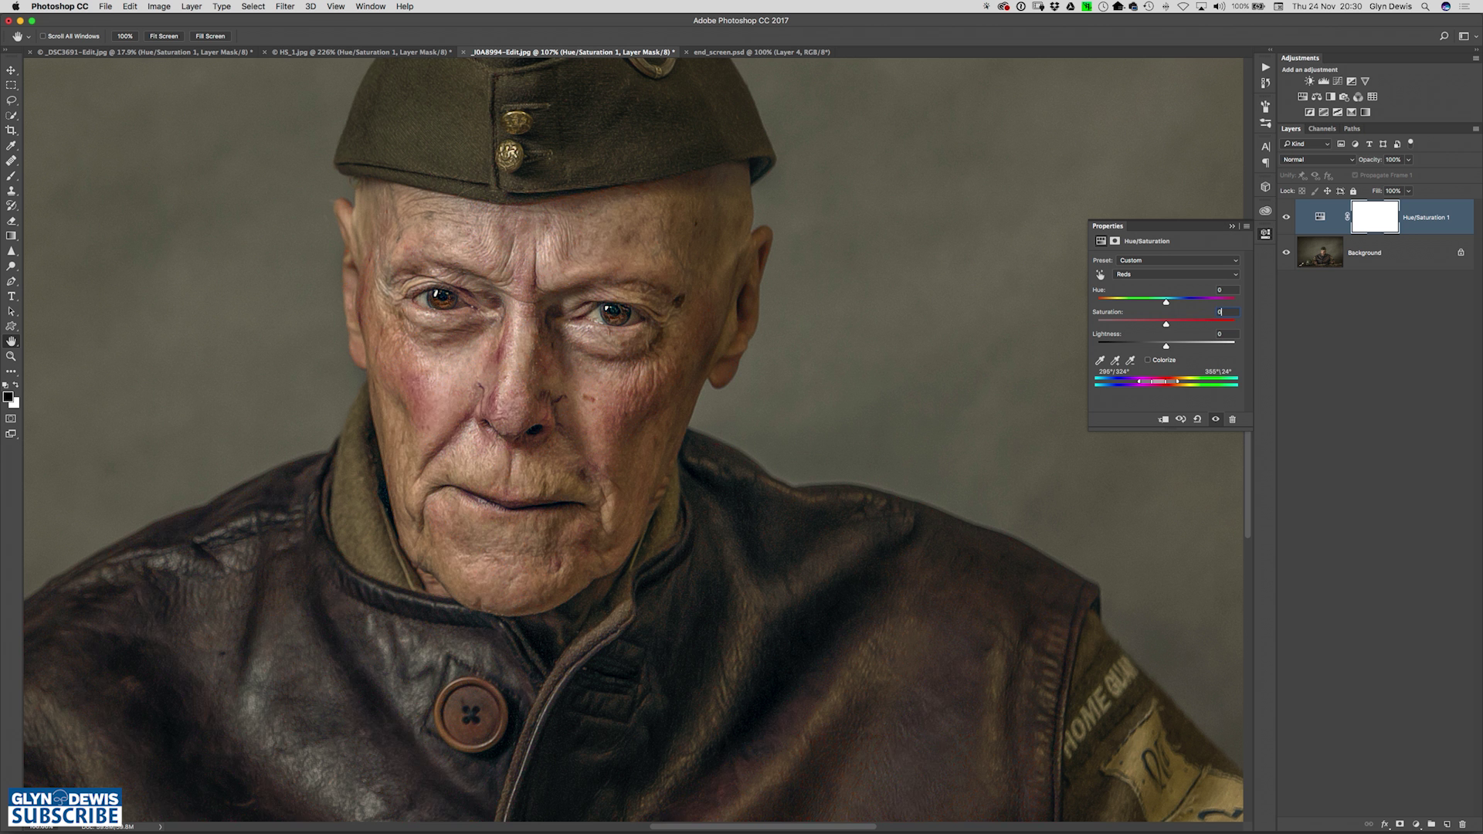
click(1165, 302)
drag(1166, 307, 1196, 306)
Compare the man's face with the Hue/Saturation adjustment hidden and shown
click(1215, 419)
drag(519, 417, 543, 435)
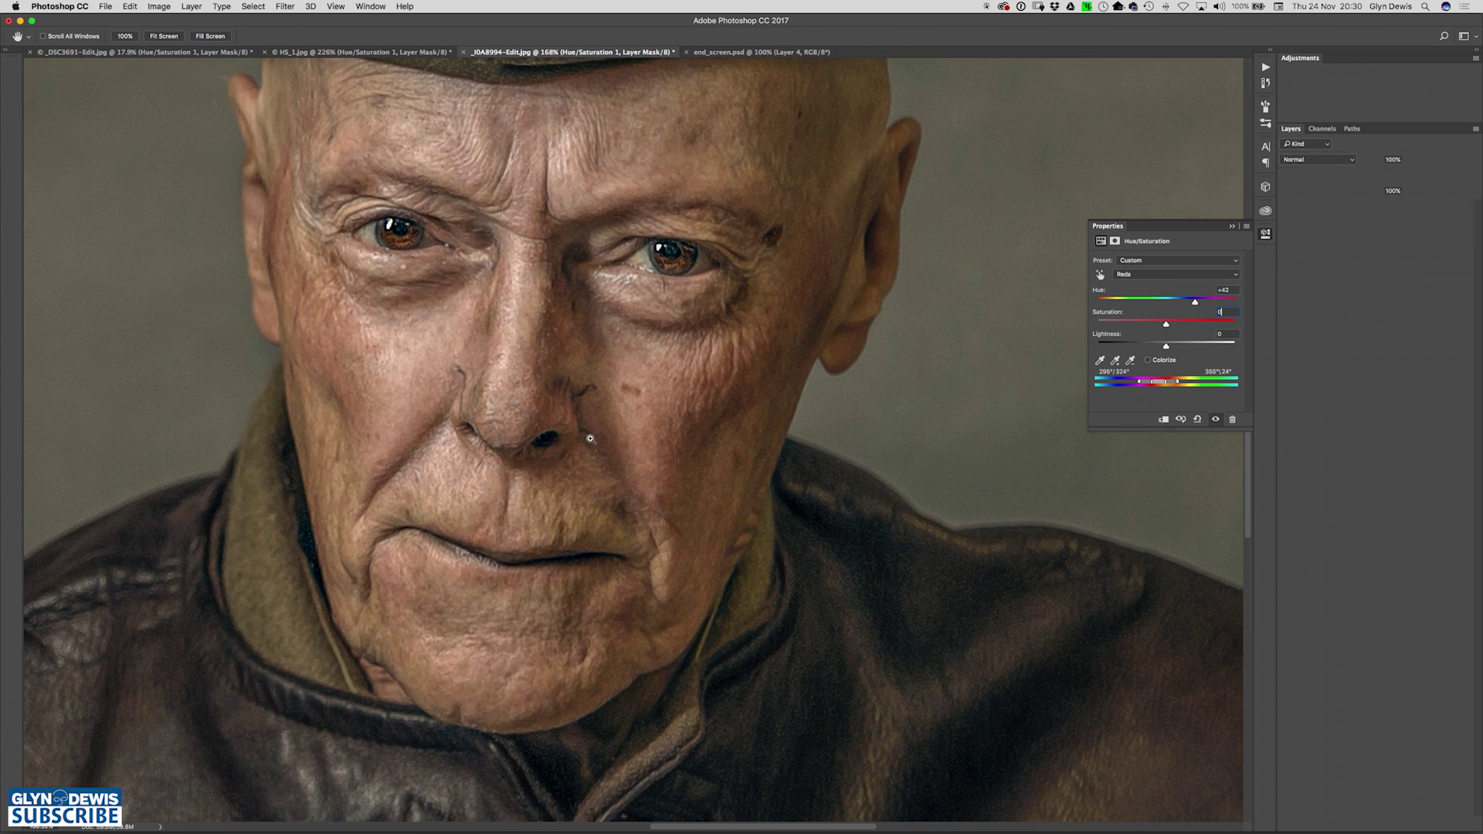
click(1215, 421)
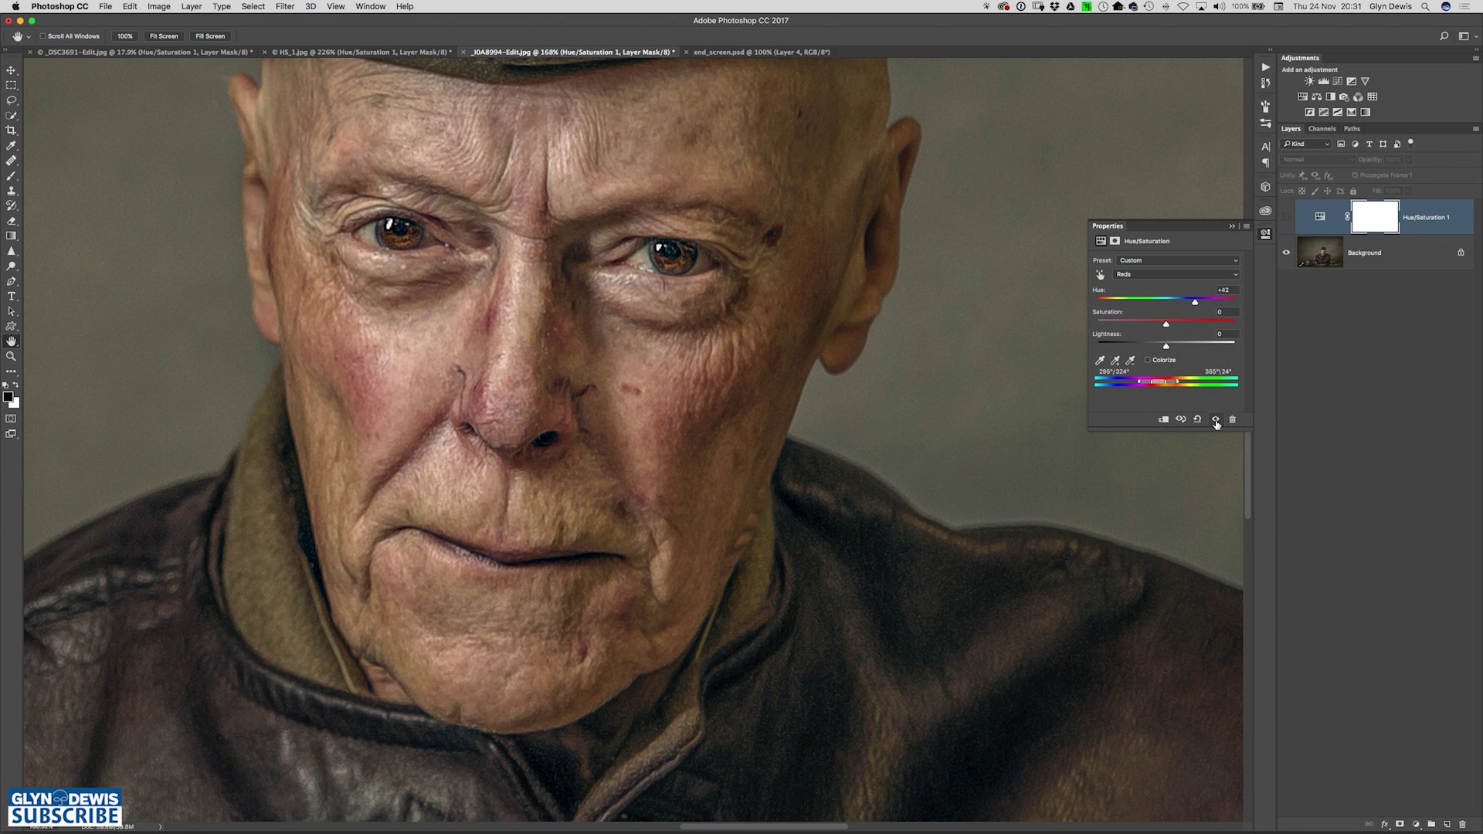
click(1216, 421)
click(1215, 420)
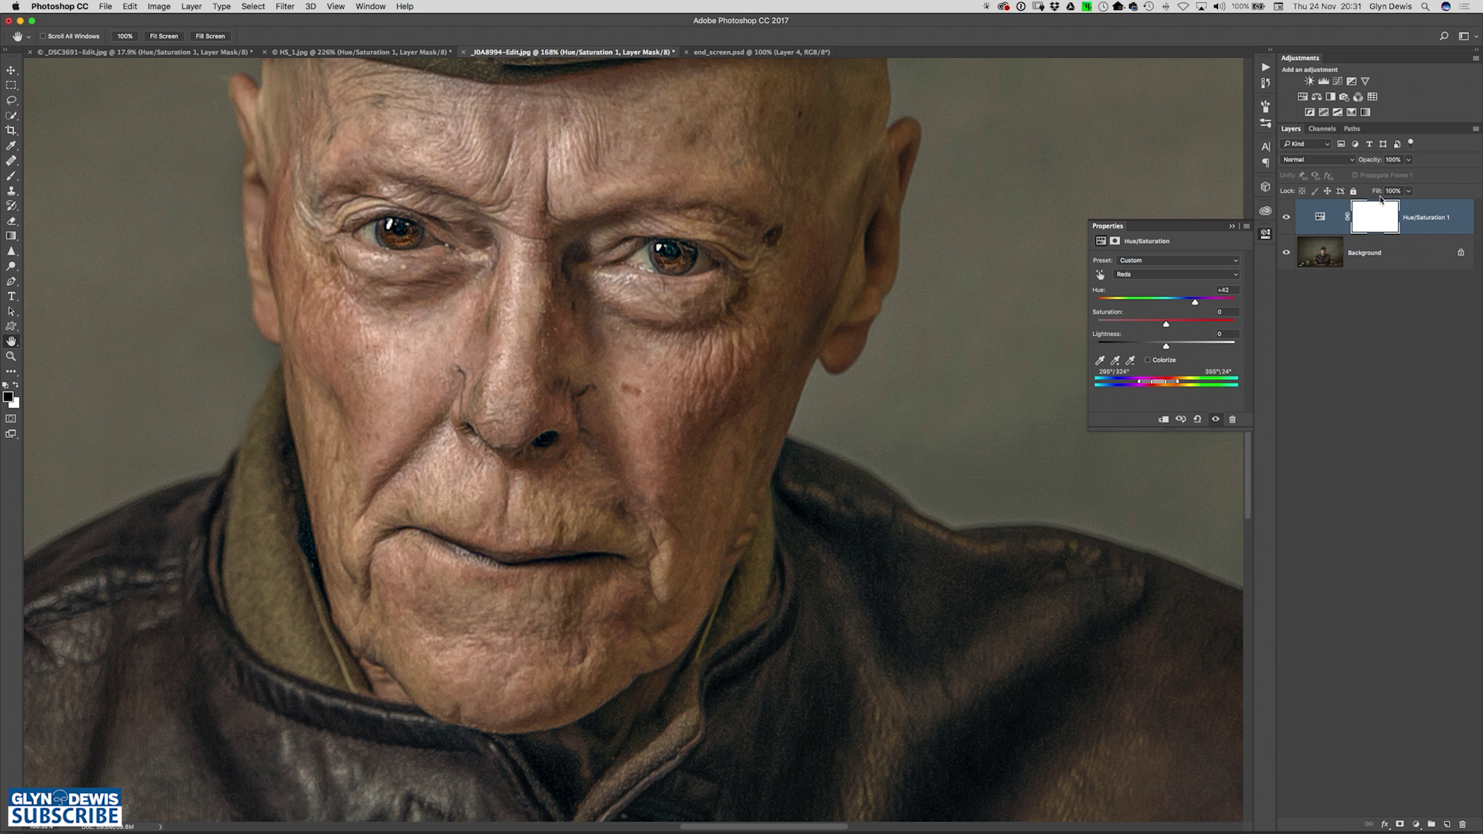
Paint black with the Brush tool over the lips on the adjustment's layer mask to restore their original colour
key(b)
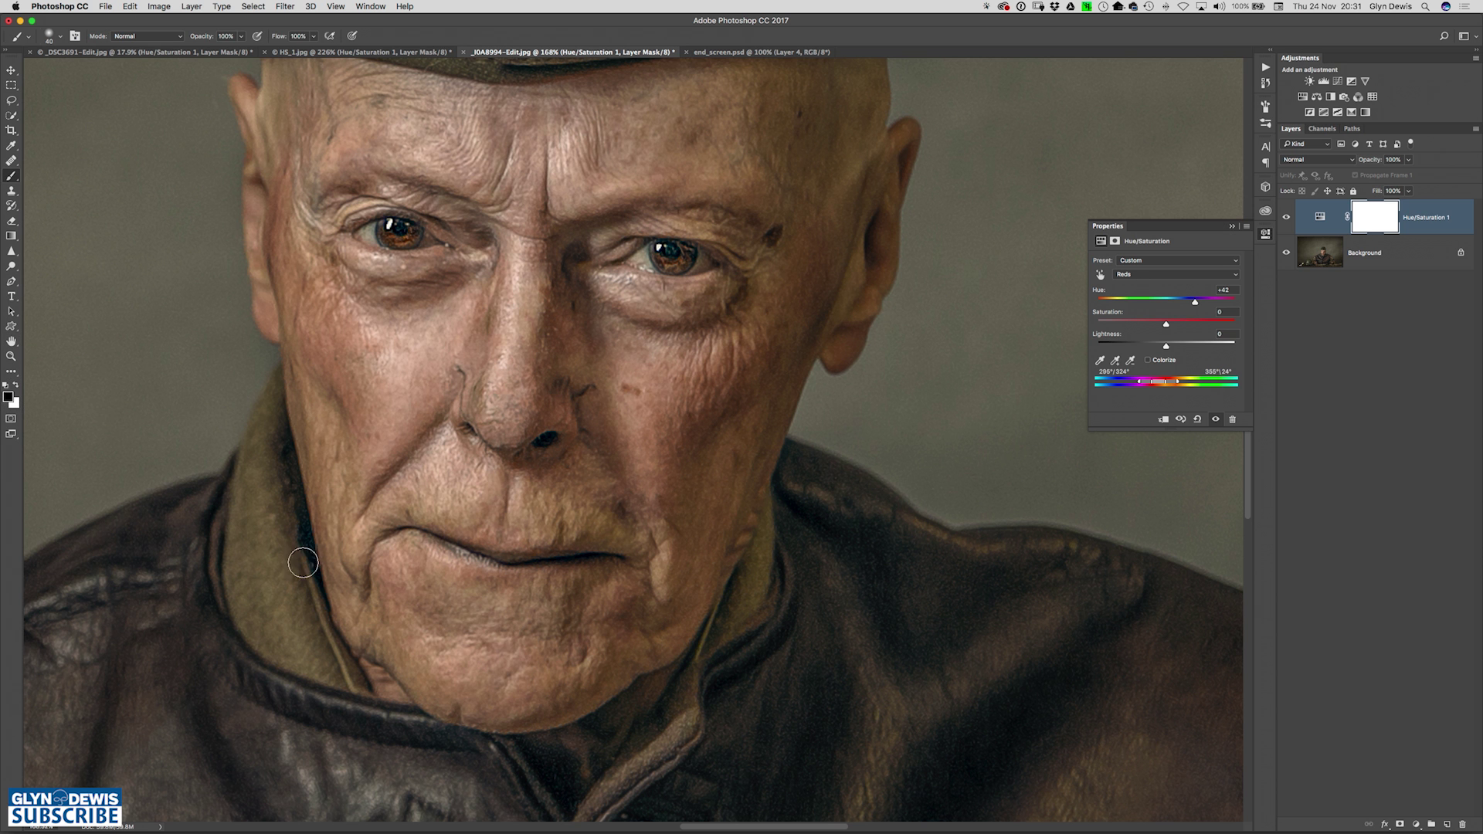
mouse_move(434, 545)
mouse_down()
mouse_move(575, 556)
mouse_move(435, 543)
mouse_move(589, 556)
mouse_move(433, 543)
mouse_move(618, 568)
mouse_up()
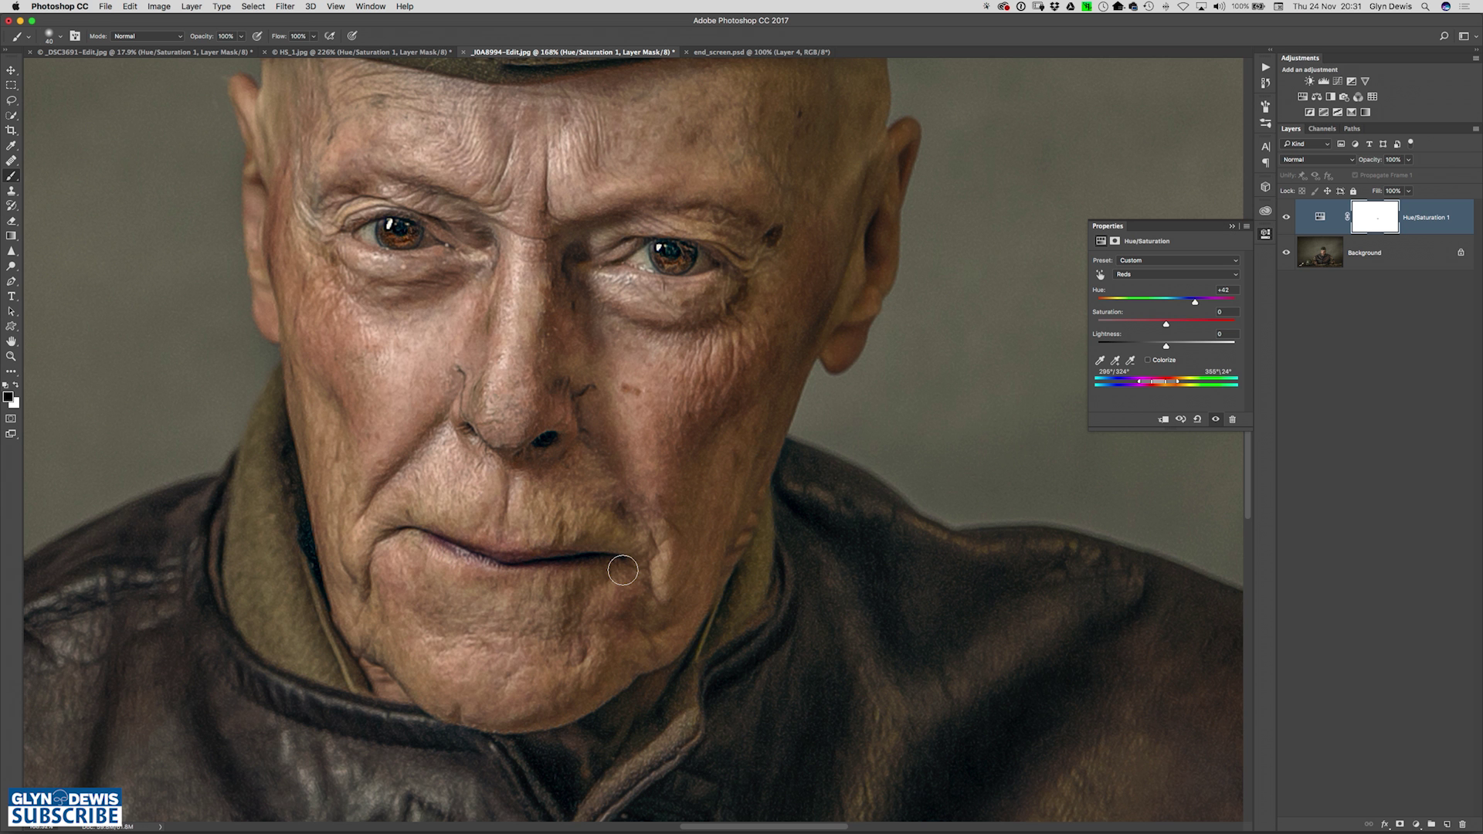